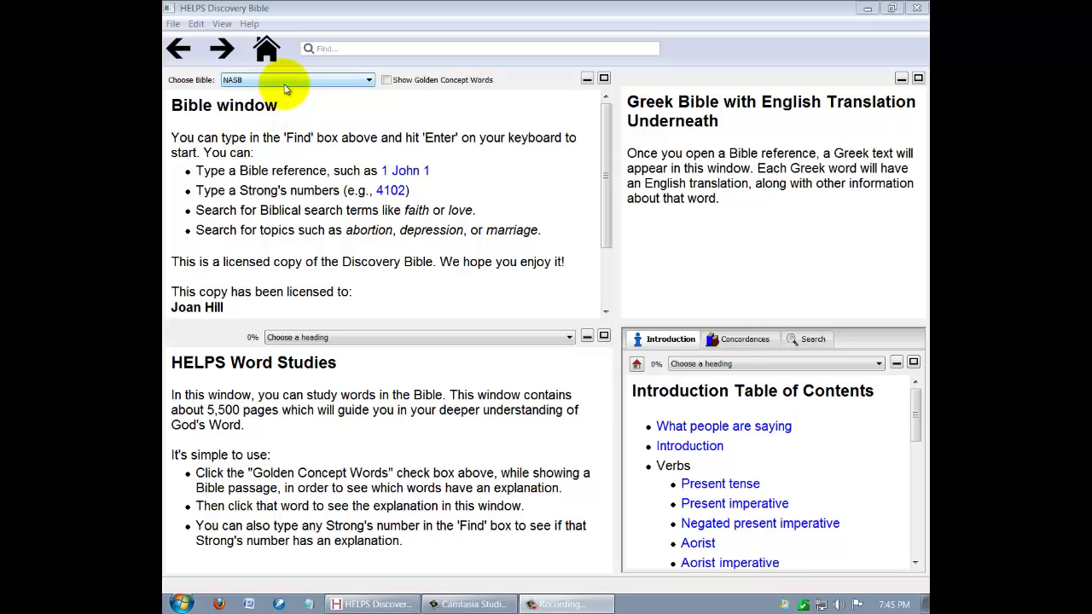
- Open the example passage 1 John 1 and switch the Bible translation to KJV
click(400, 170)
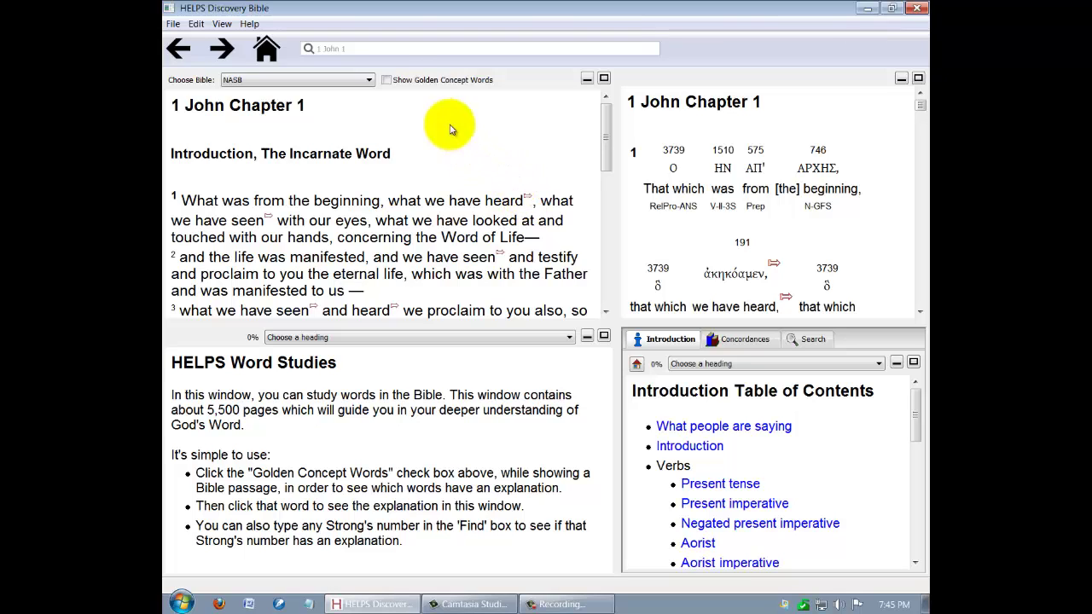
click(367, 80)
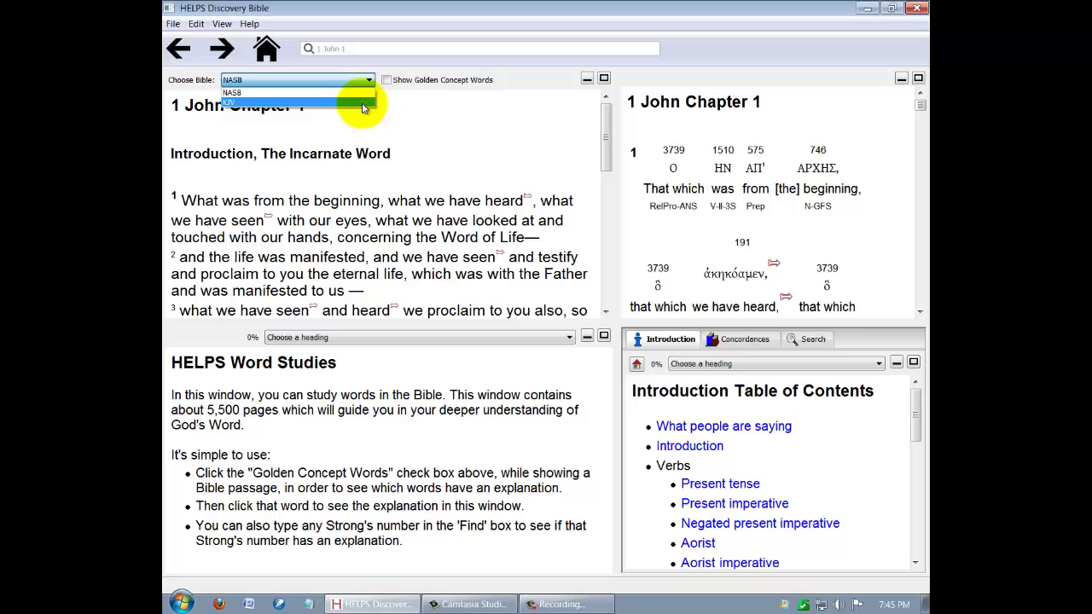
click(365, 103)
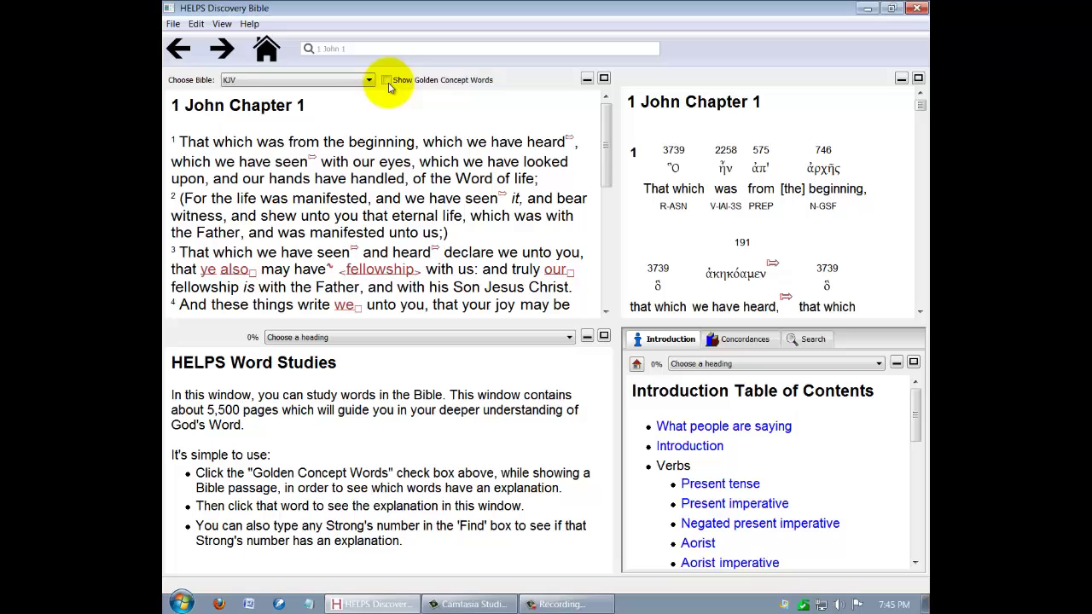
- Turn the golden concept word highlighting on and off again, and set the Bible translation to NASB
click(386, 80)
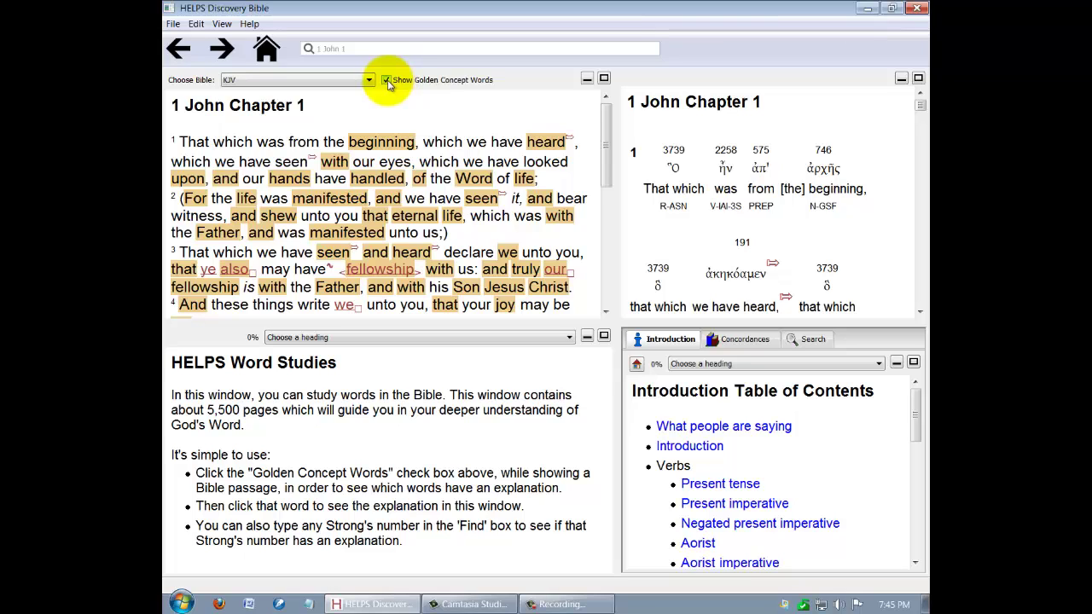
click(388, 81)
click(369, 80)
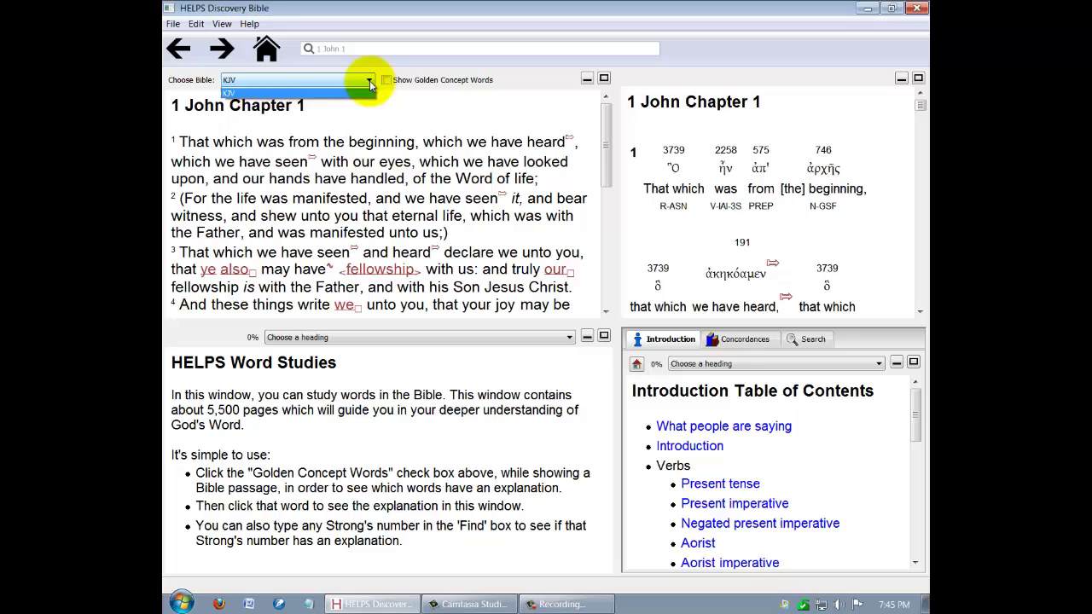
click(363, 92)
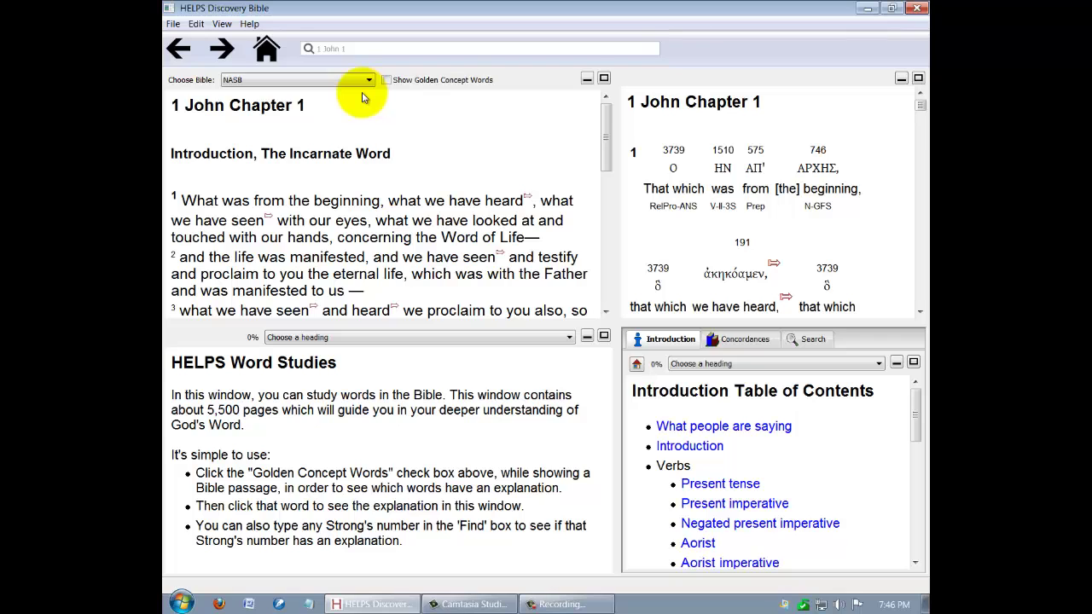
- Zoom the text in one level and zoom it back out
click(222, 24)
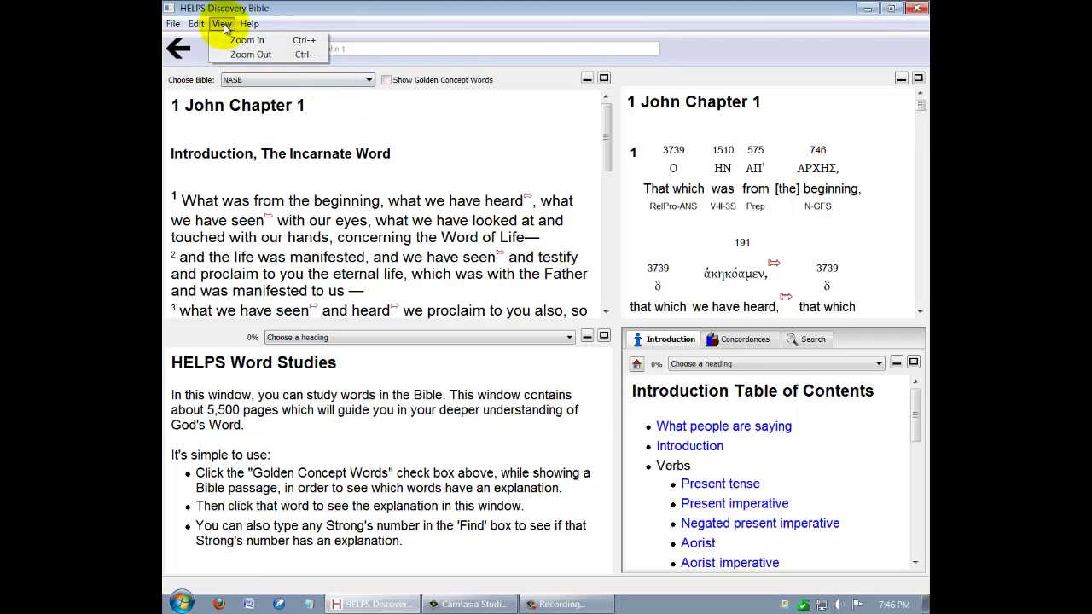
click(244, 40)
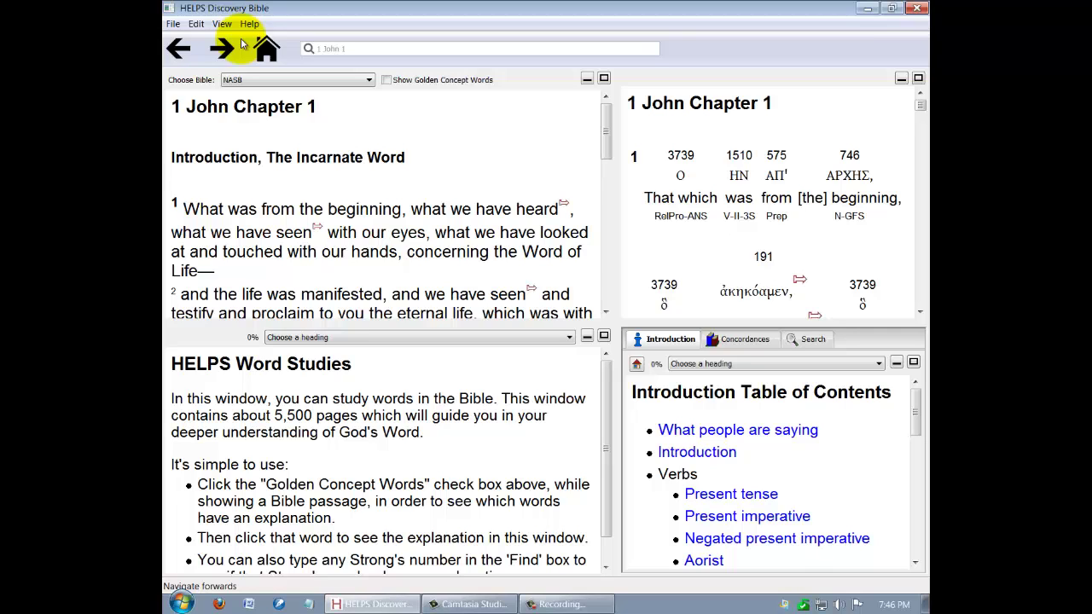
click(222, 24)
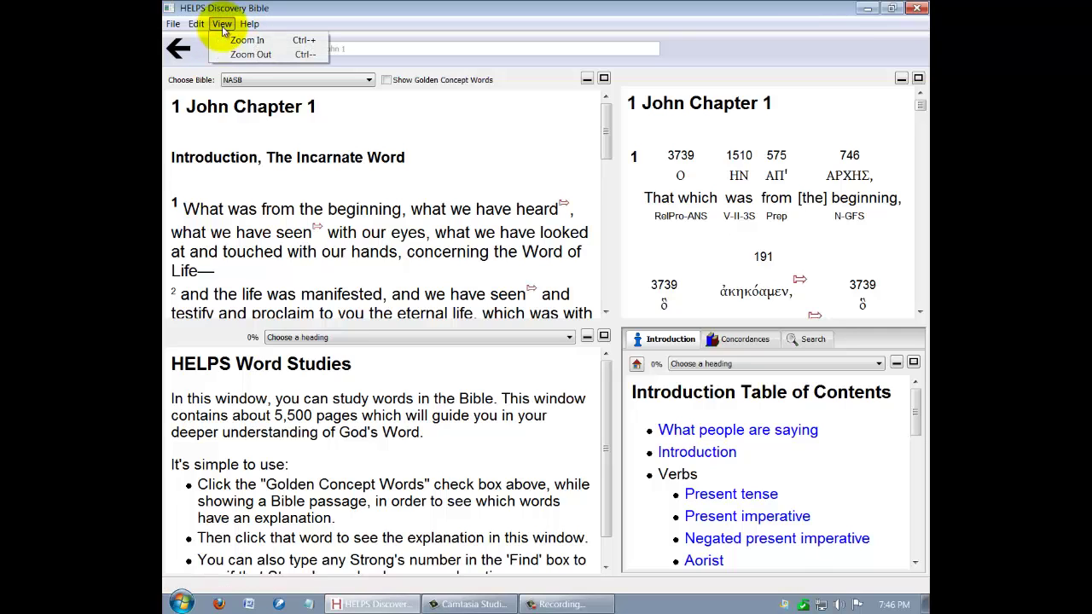
click(240, 55)
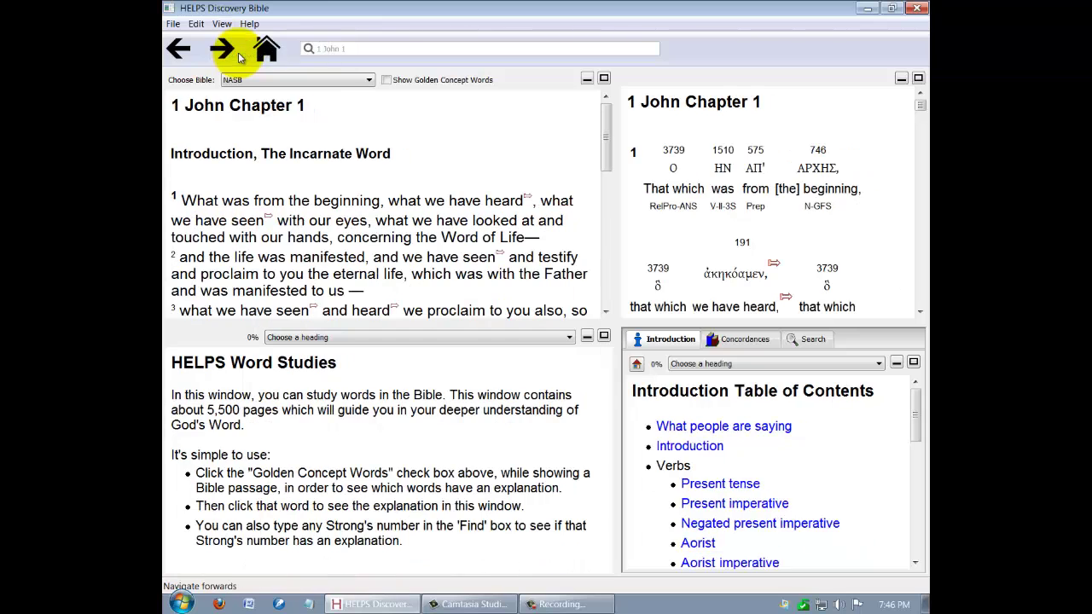
- Maximize the Bible window and restore it, and narrow it slightly by moving the divider towards it
click(604, 79)
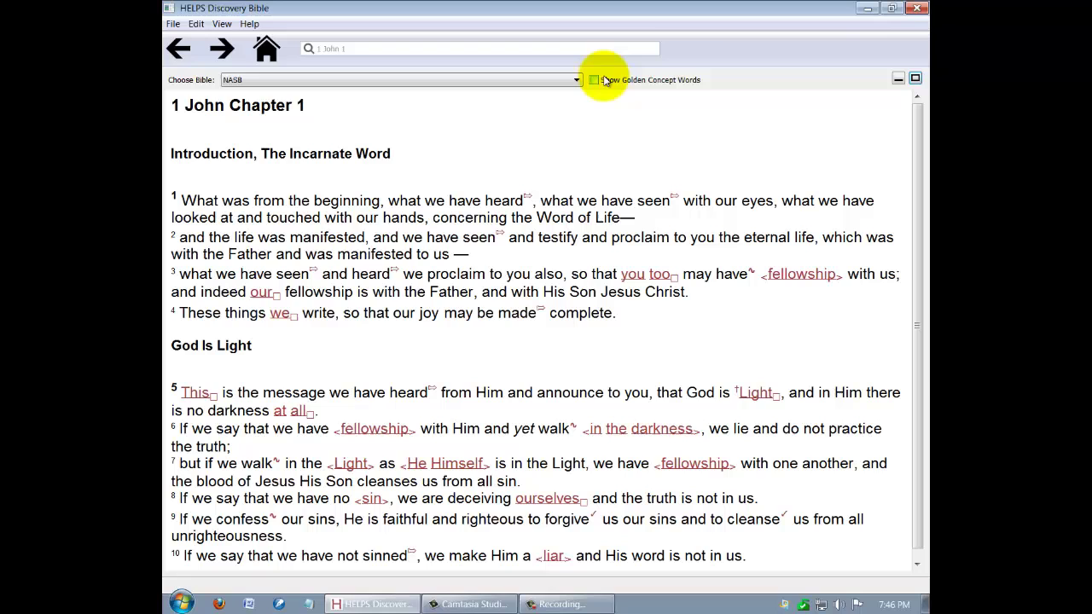
click(900, 79)
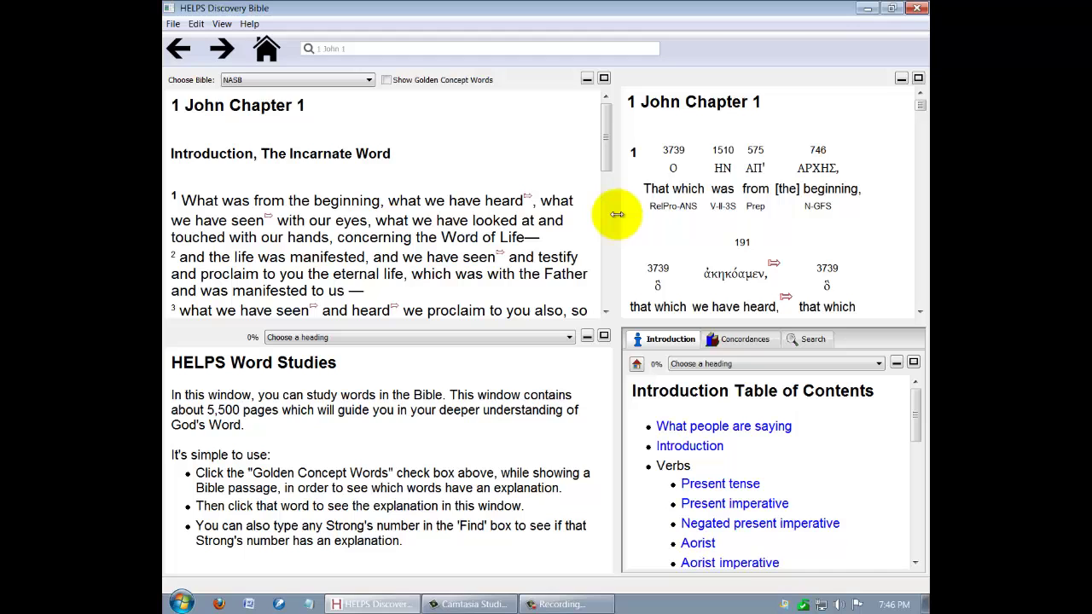
mouse_move(618, 215)
mouse_down()
mouse_move(680, 213)
mouse_move(614, 215)
mouse_up()
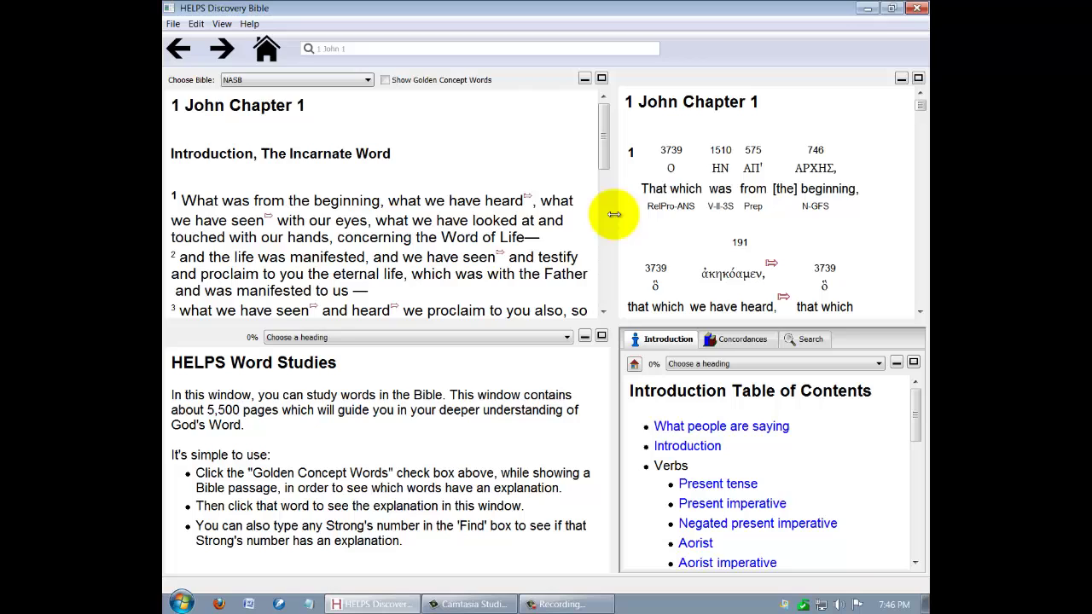
click(173, 24)
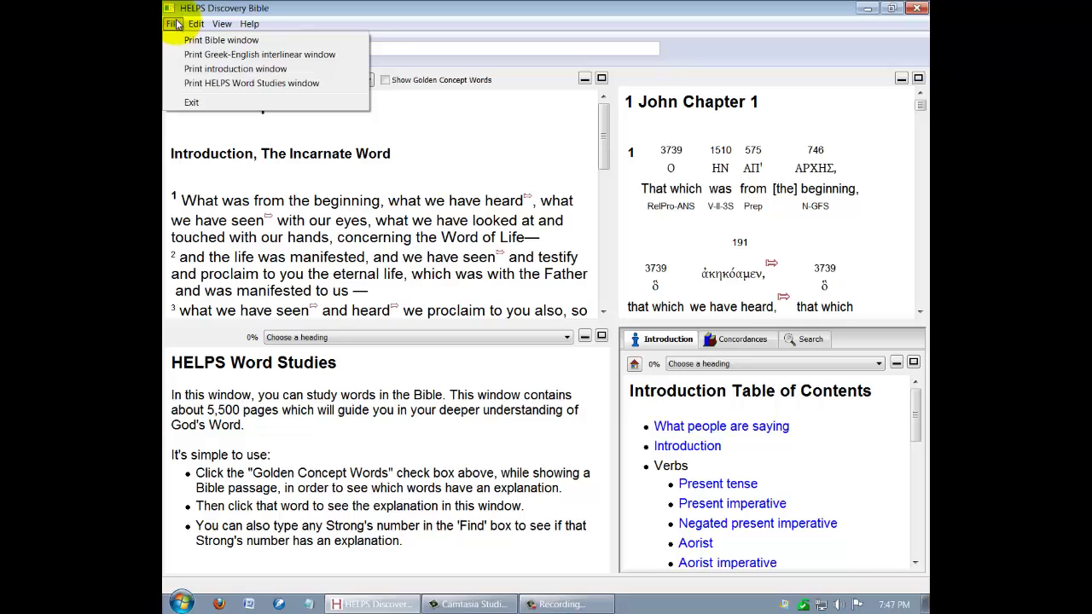
click(176, 25)
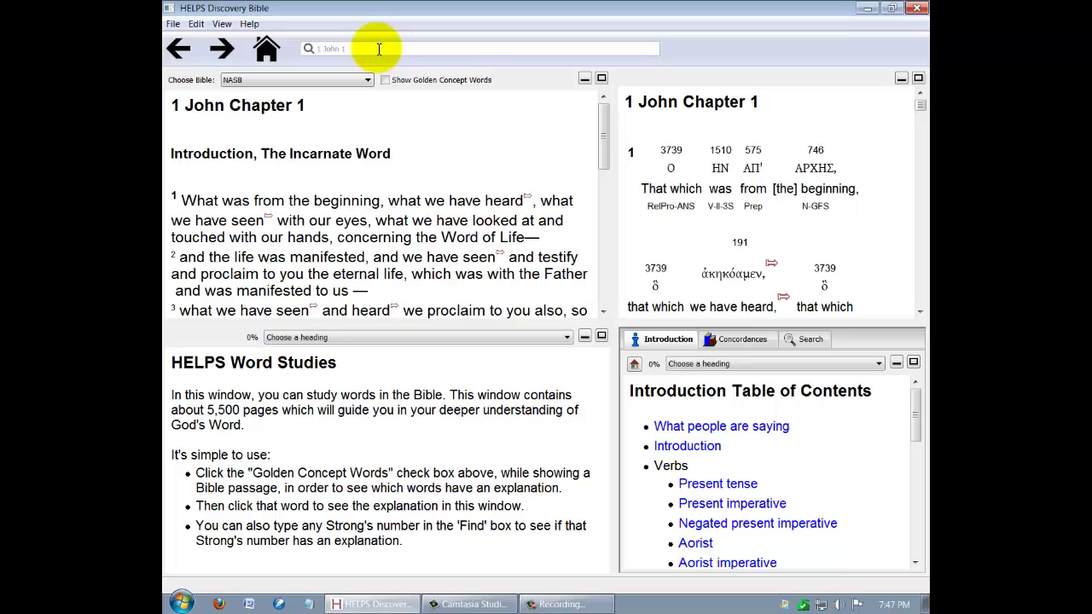
- Replace the current reference with James and look up that book
click(317, 48)
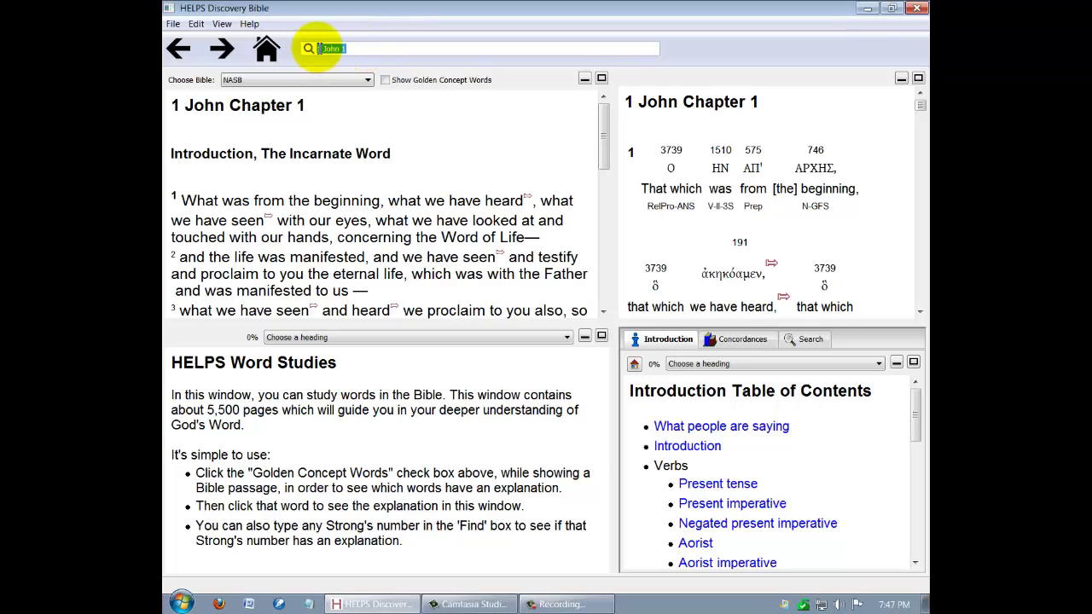
key(BackSpace)
text(James)
key(Return)
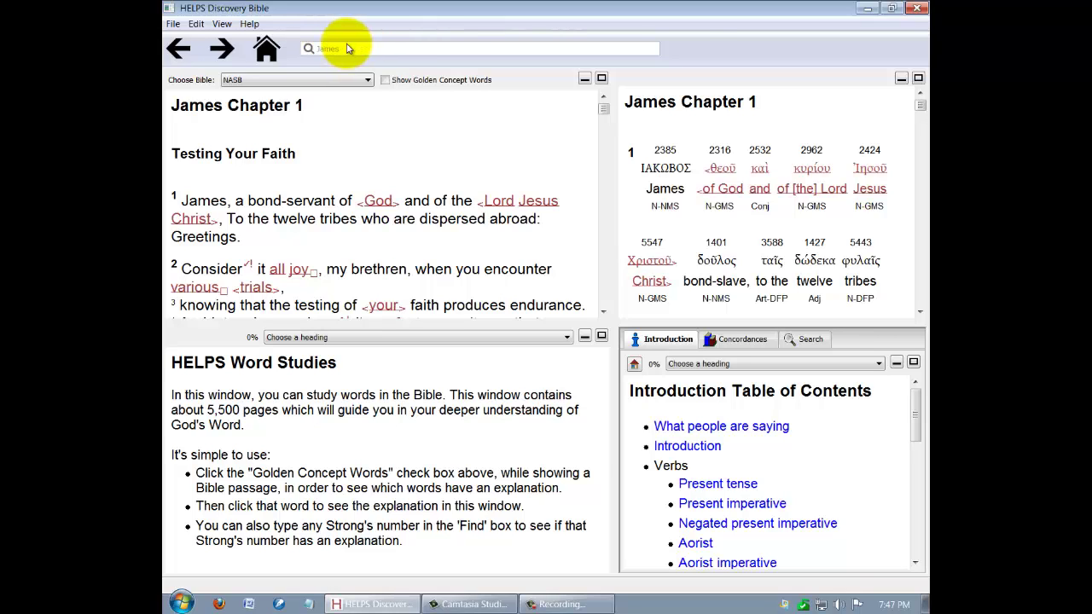
- Look up James 2:17 and return to the first chapter of James
text(2)
key(Return)
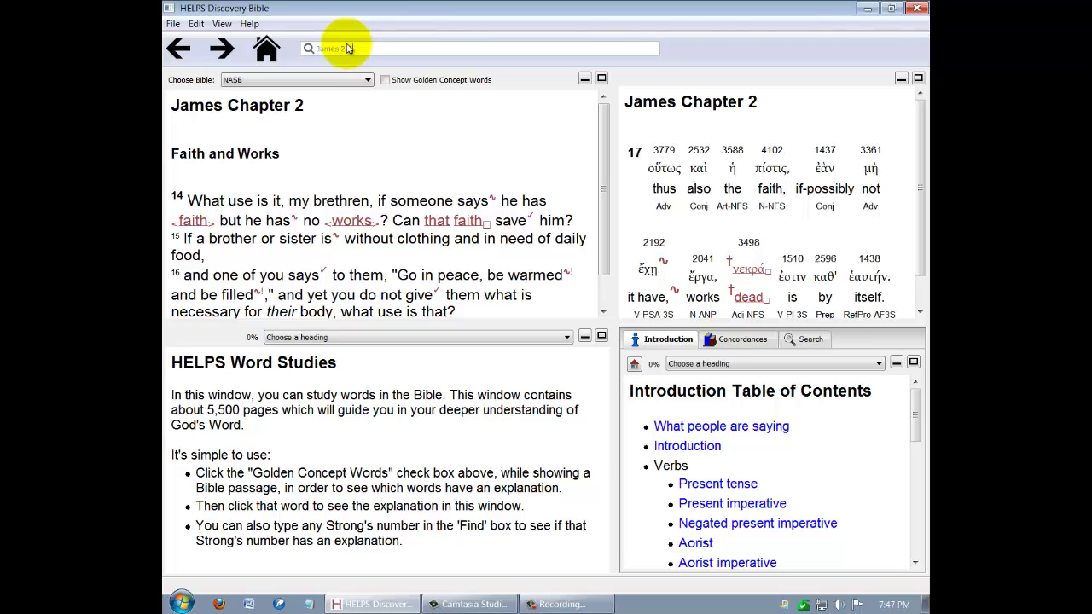
key(BackSpace)
key(BackSpace)
key(Return)
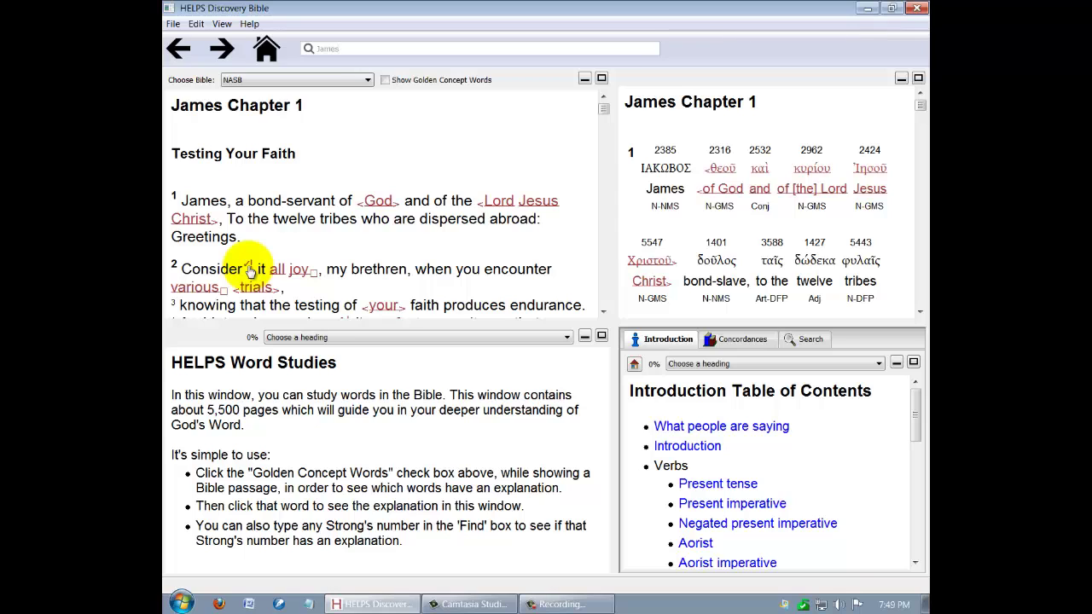
- Show the explanations of the symbol after "Consider" and the box symbol after "all joy" in James 1:2
click(250, 267)
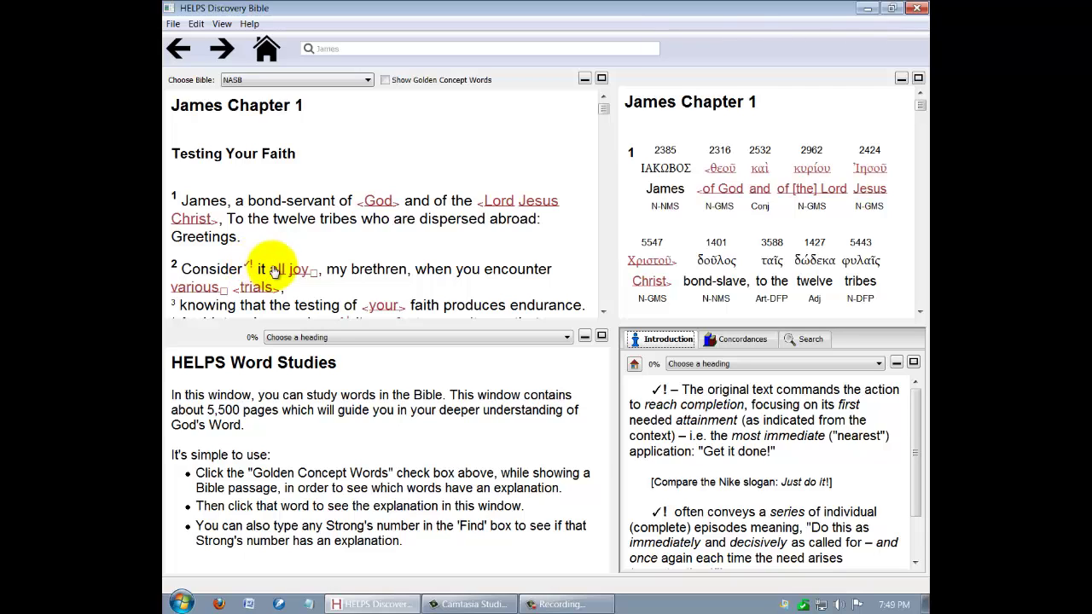
click(313, 278)
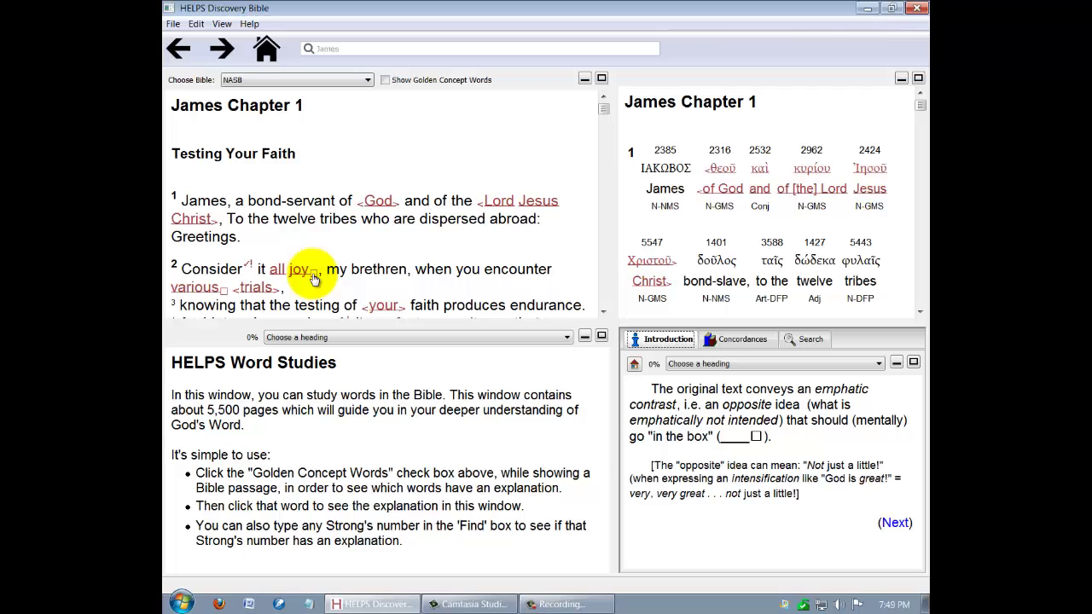
- Turn on the golden concept words and open the word study for "when" in James 1:2
click(385, 79)
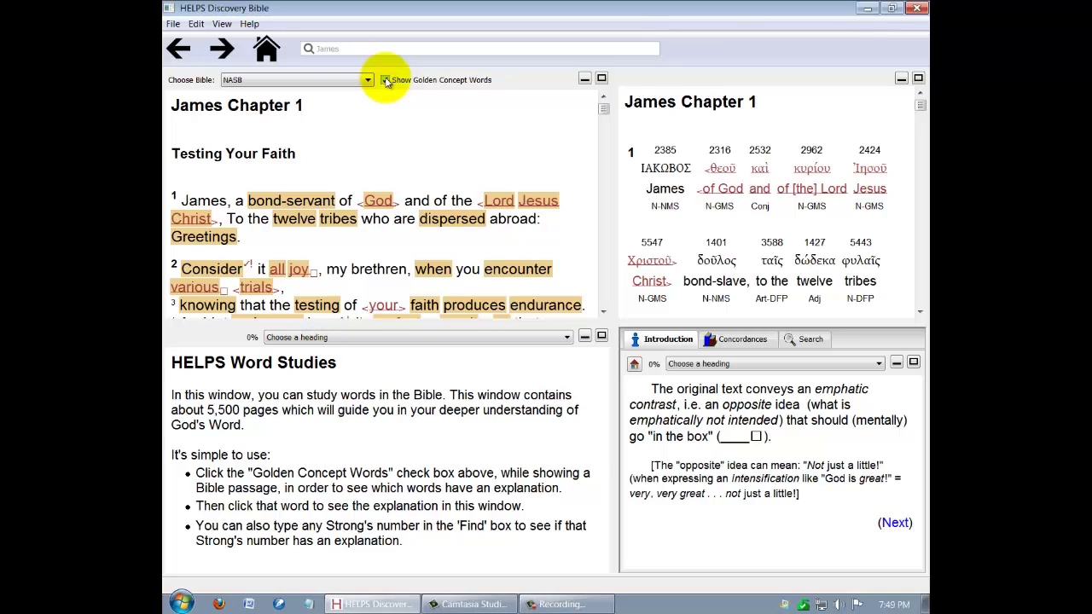
click(421, 275)
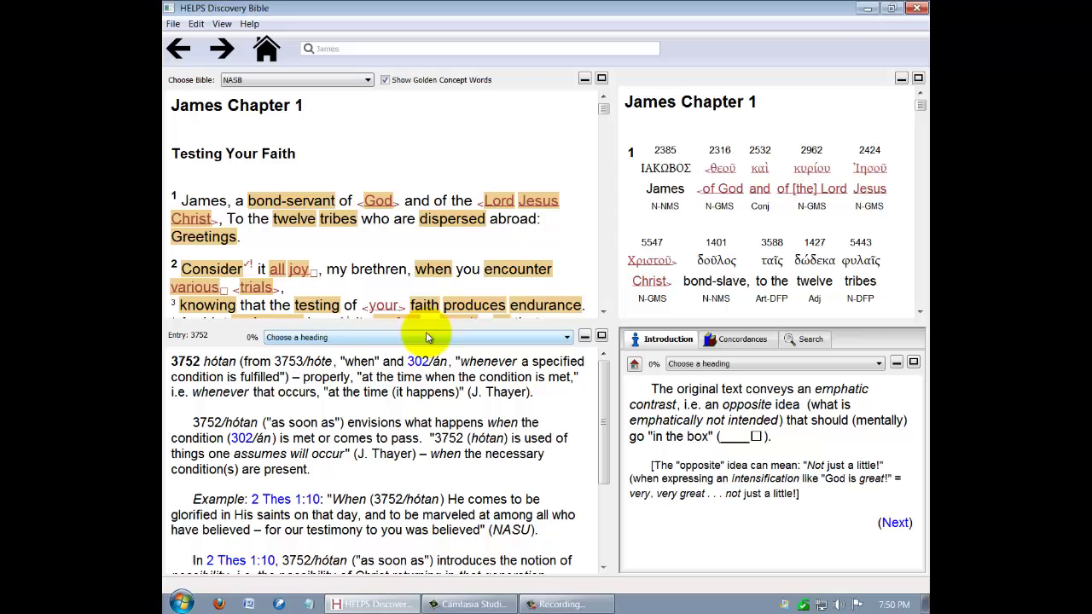
- Open the word study for "bond-servant" and go to its heading "The eternal significance that goes with slave-hood to God"
click(307, 204)
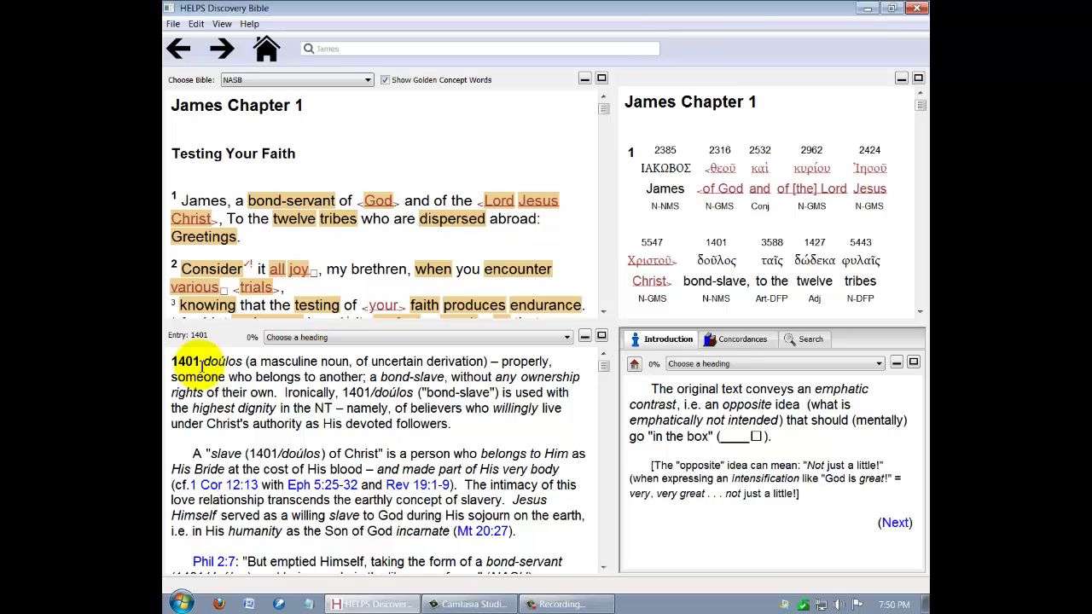
click(566, 340)
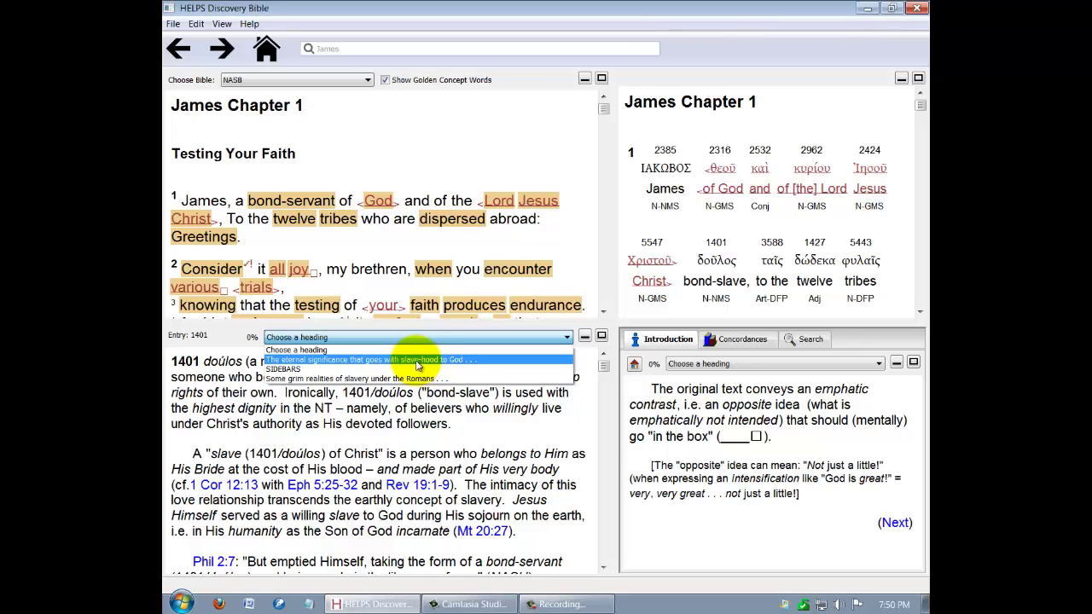
click(418, 362)
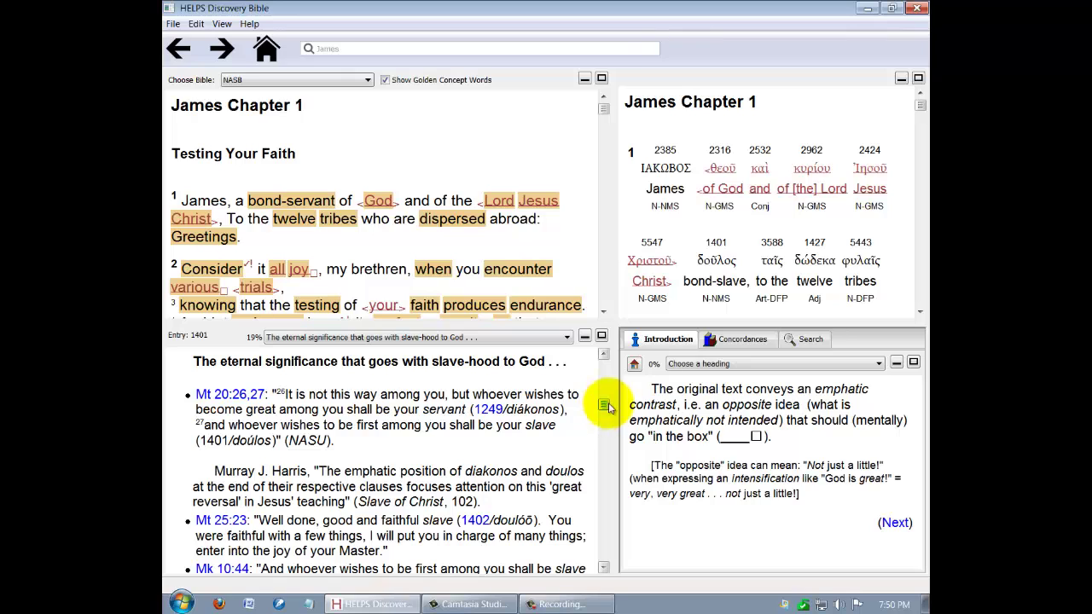
- Open the word study for Strong's number 2316 from the Greek text, and return the introduction to its table of contents
click(721, 151)
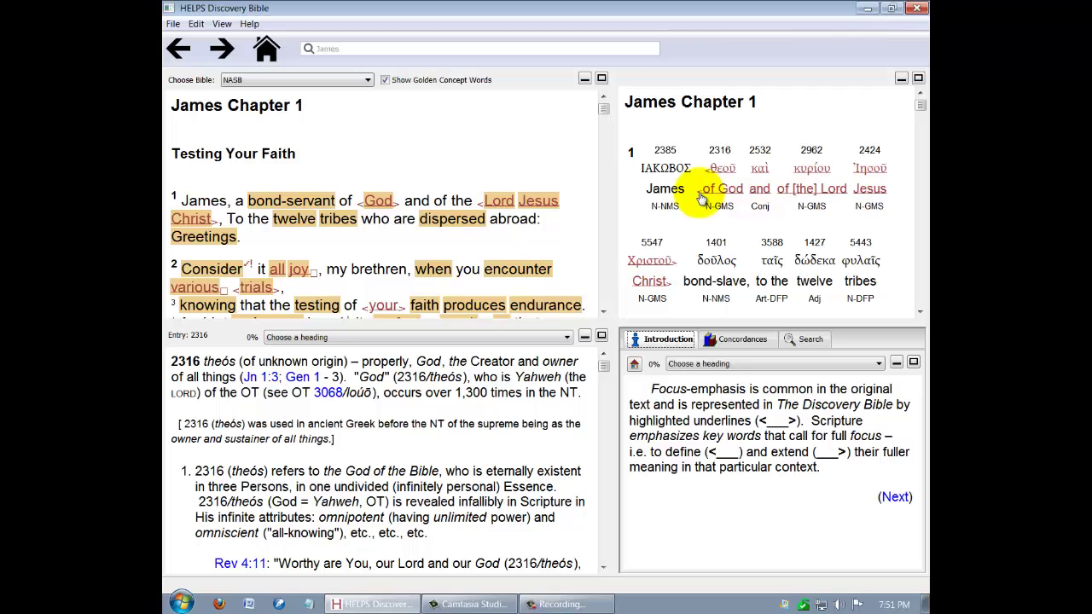
click(635, 366)
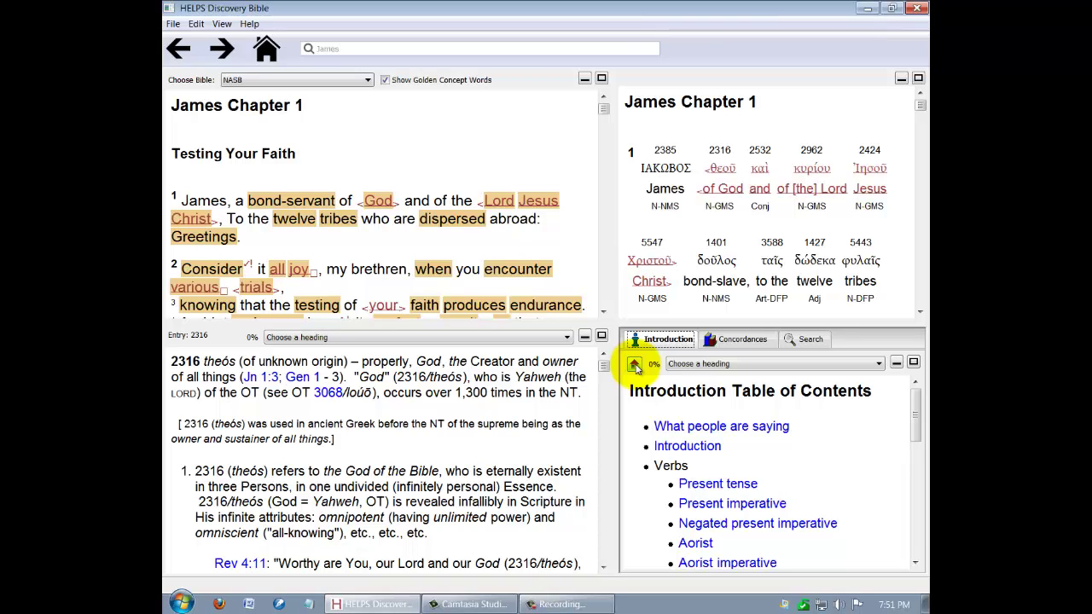
- Show the concordance for Strong's number 2316 in the KJV and open its Matthew 1:23 entry
click(739, 339)
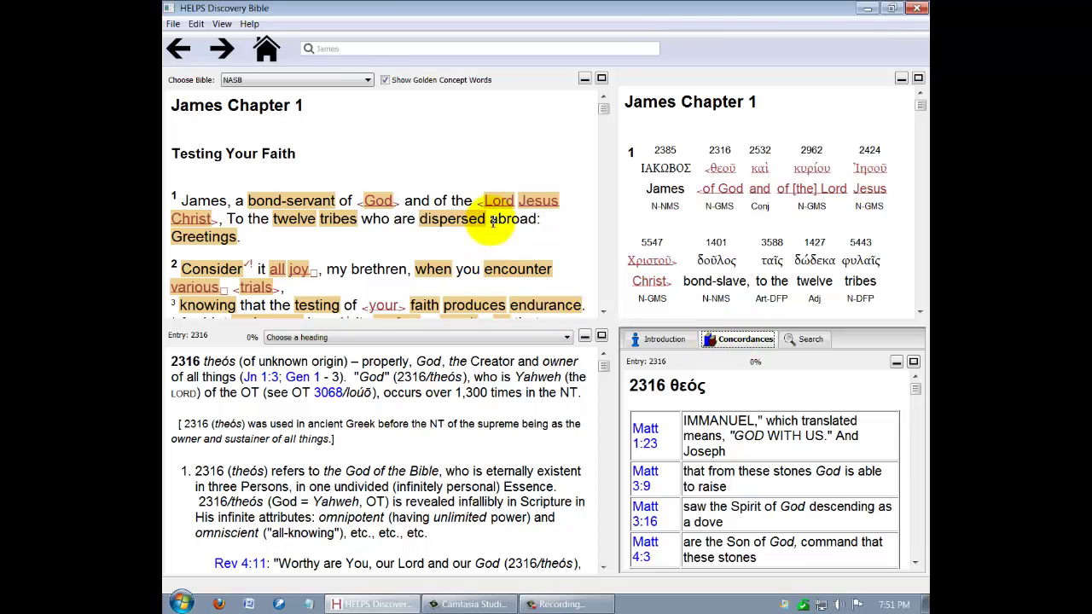
click(368, 81)
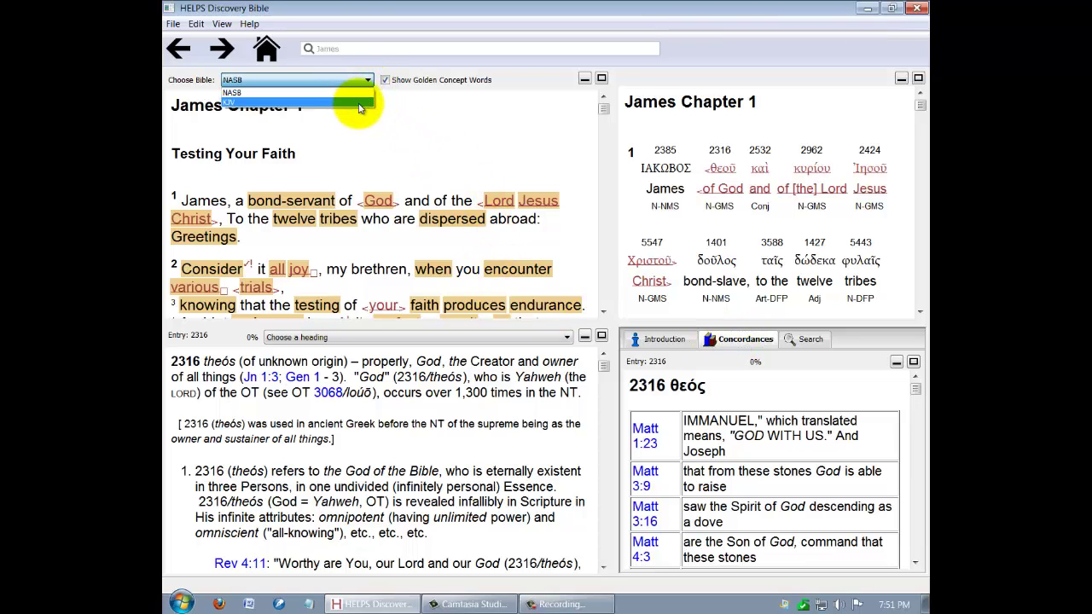
click(359, 103)
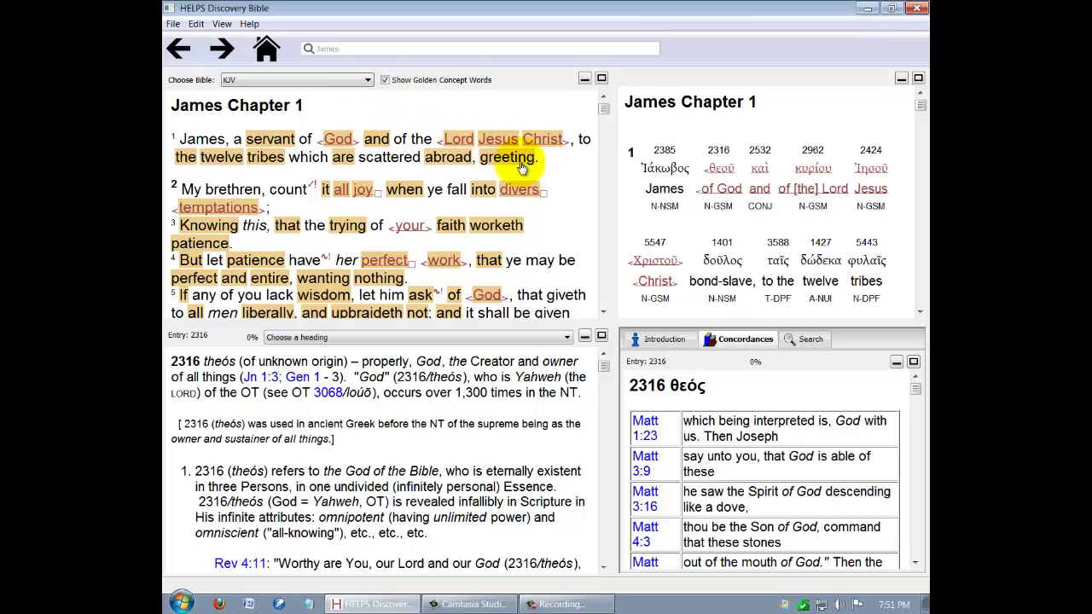
click(646, 429)
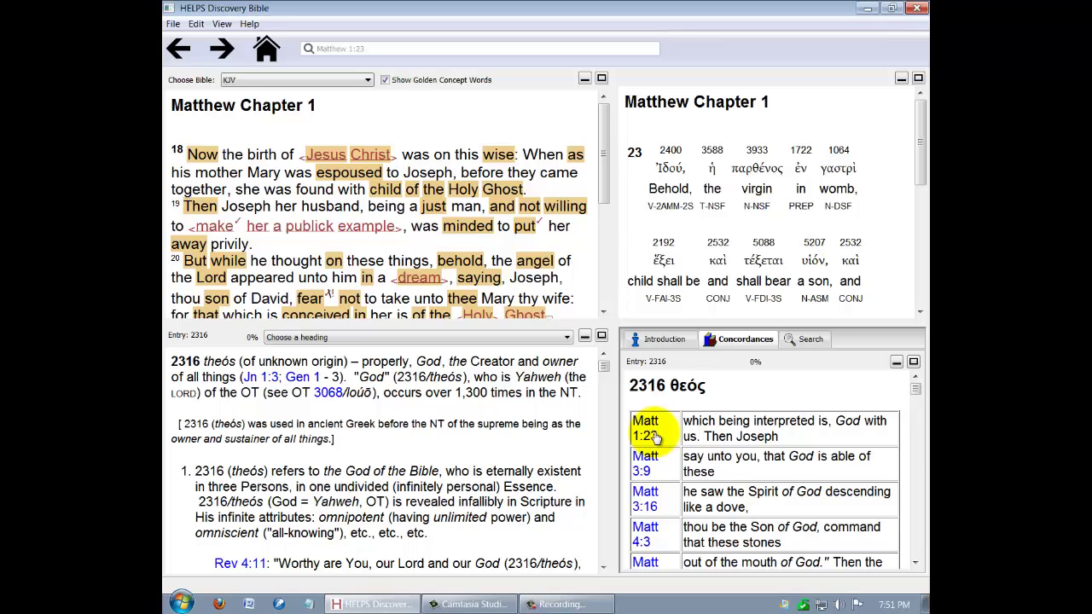
- Search for the word "fear" in place of the current reference, with the search window showing
click(794, 342)
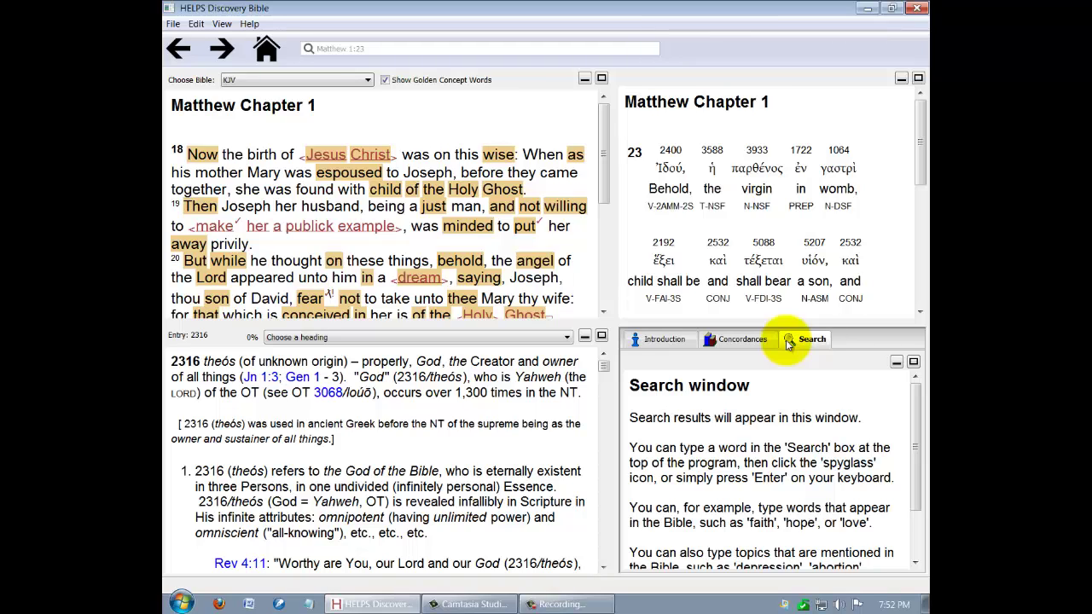
click(391, 51)
key(BackSpace)
key(BackSpace)
key(BackSpace)
key(BackSpace)
key(BackSpace)
key(BackSpace)
key(BackSpace)
key(BackSpace)
key(BackSpace)
key(BackSpace)
key(BackSpace)
key(BackSpace)
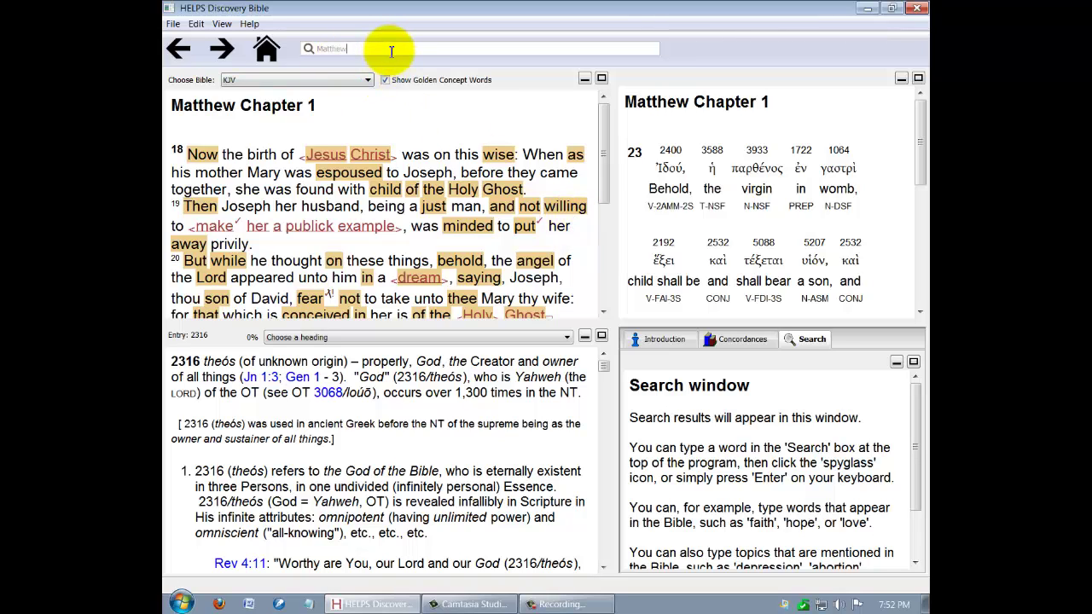
text(fear)
key(Return)
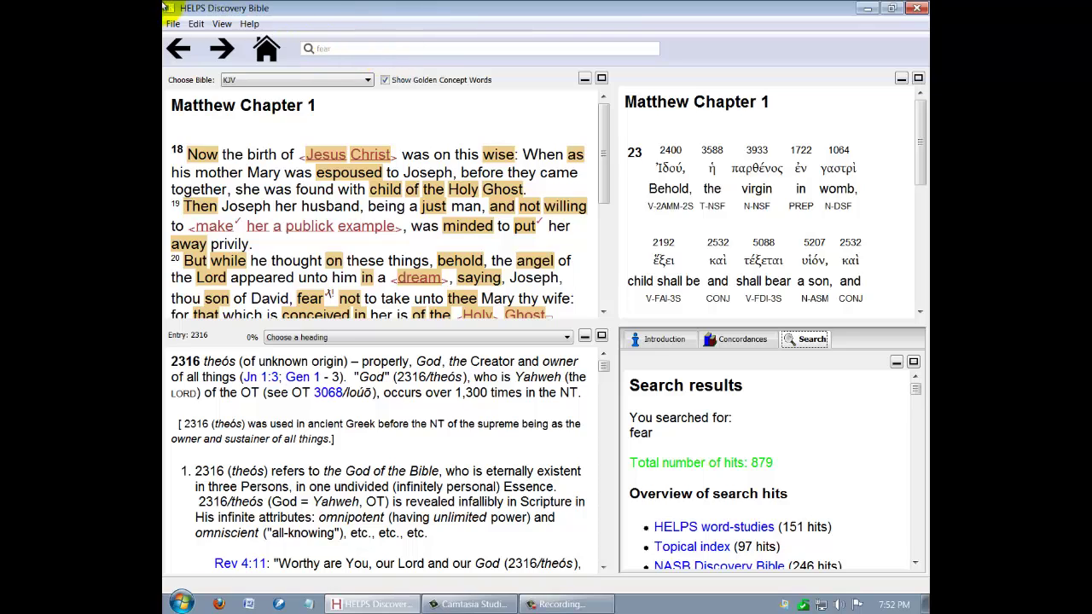
- Bring up the commands for checking for updates and managing the license key
click(248, 25)
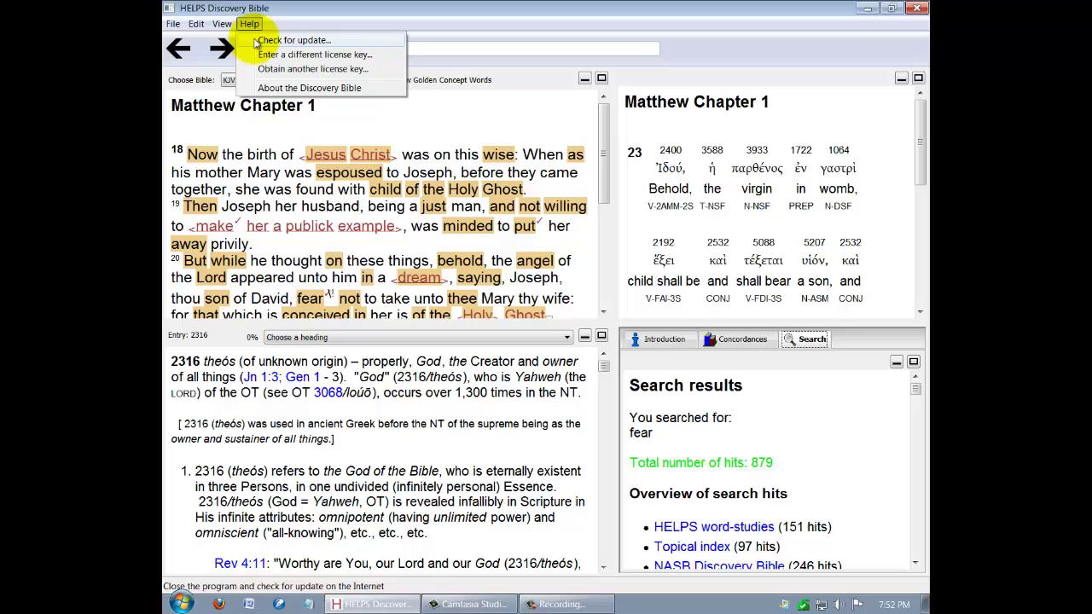